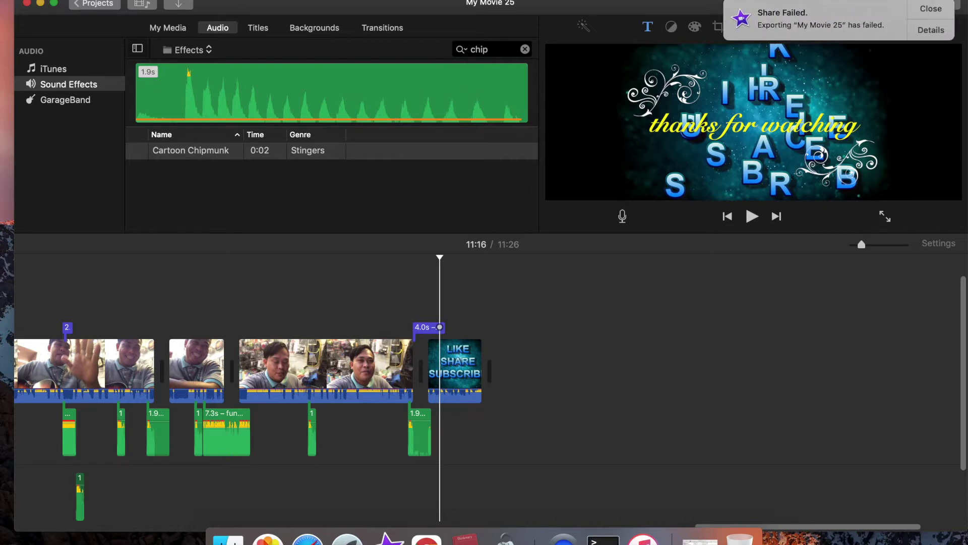
# Step: Open the details of the failed "My Movie 25" export, then dismiss the error report
pyautogui.click(932, 33)
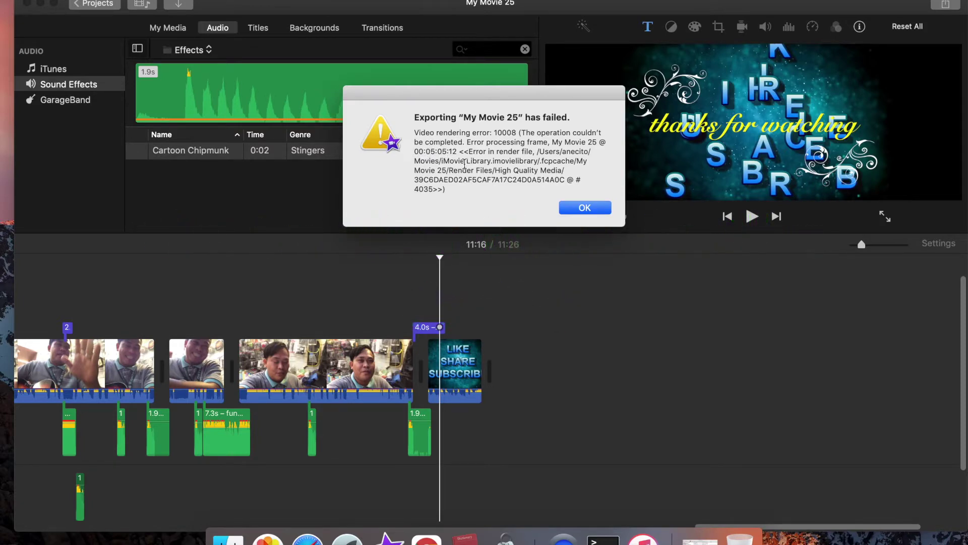
pyautogui.click(585, 207)
# Step: Find the clip around 5:05 in the timeline and play its end to inspect the frame named in the export error
pyautogui.hscroll(-5, 277, 357)
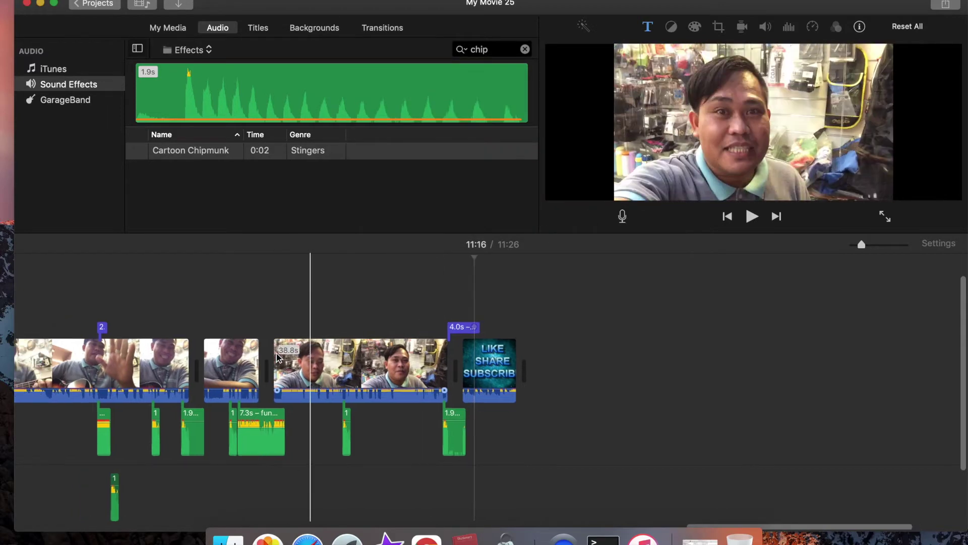
pyautogui.hscroll(-10, 277, 357)
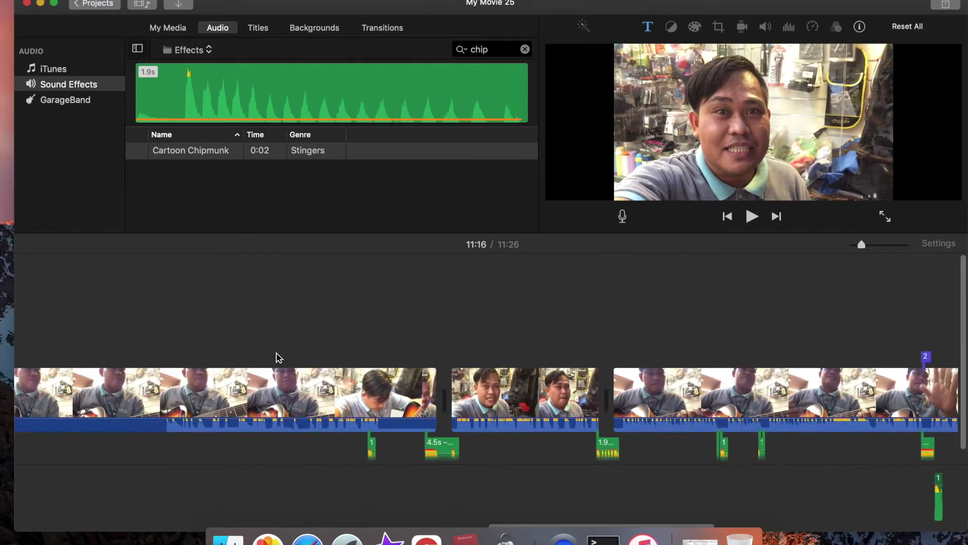
pyautogui.hscroll(-4, 277, 357)
pyautogui.click(181, 360)
pyautogui.hscroll(-10, 182, 363)
pyautogui.click(246, 390)
pyautogui.click(182, 401)
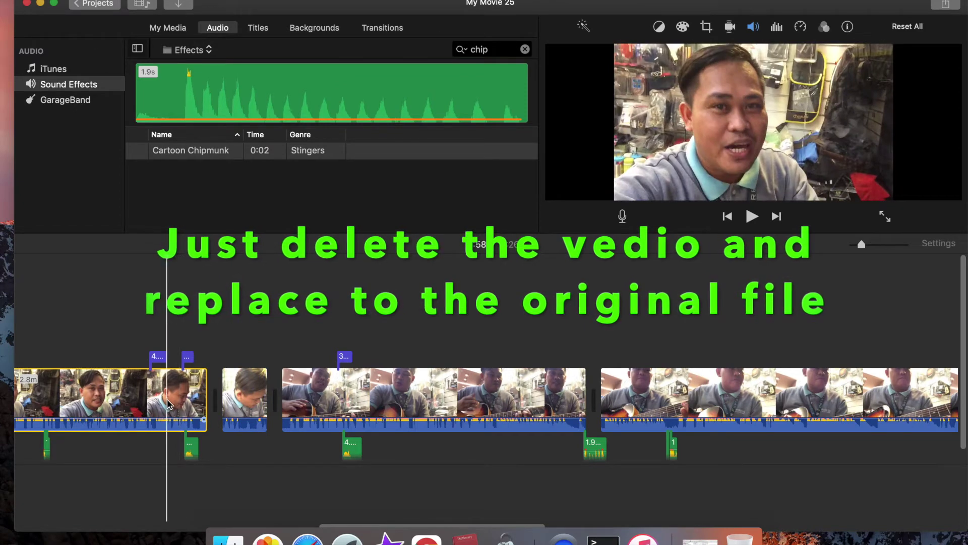
pyautogui.press('space')
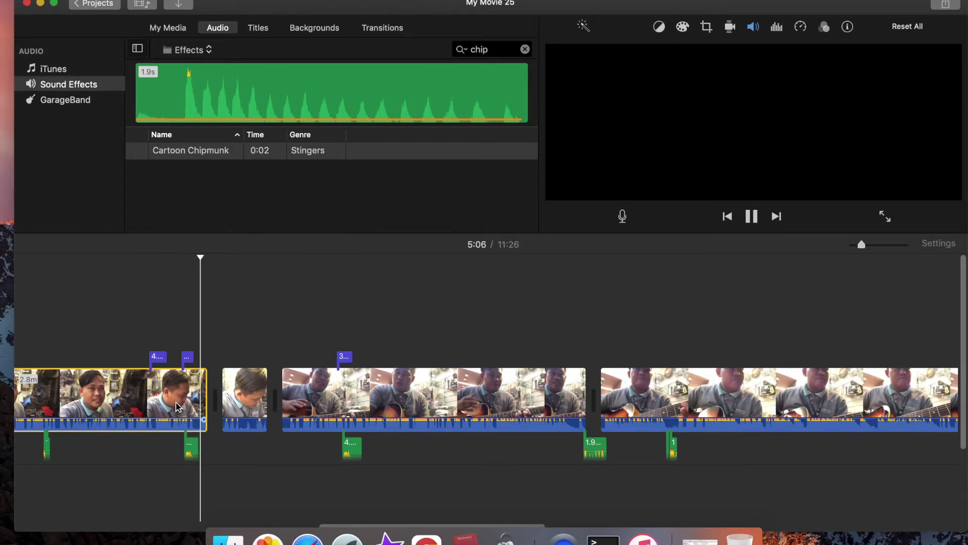
pyautogui.press('space')
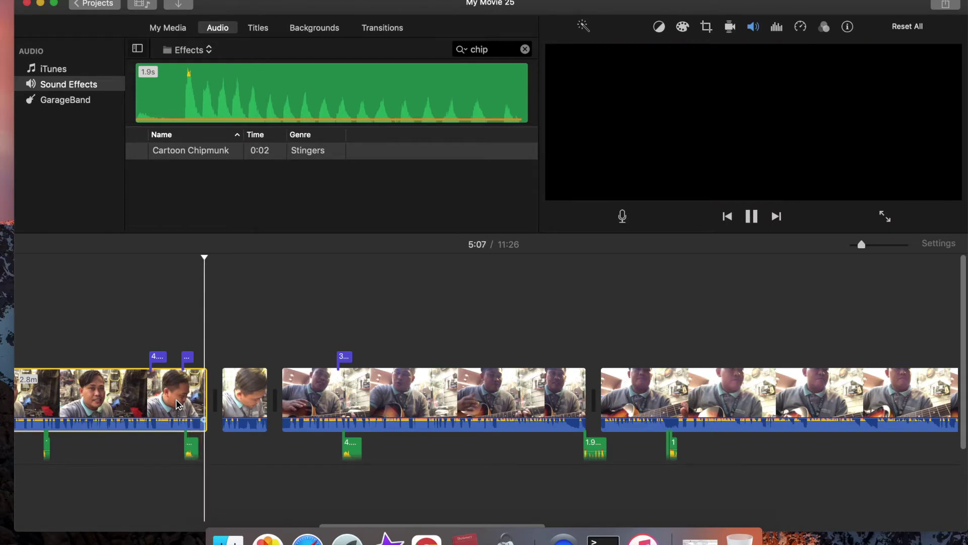
pyautogui.press('space')
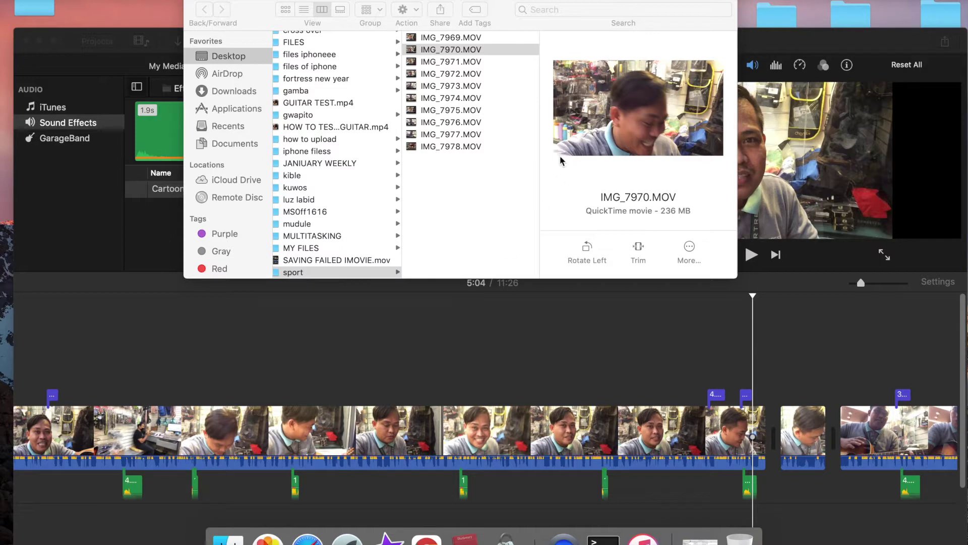
# Step: Preview the original movies in the sport folder, select IMG_7970.MOV and move the file window aside
pyautogui.click(460, 98)
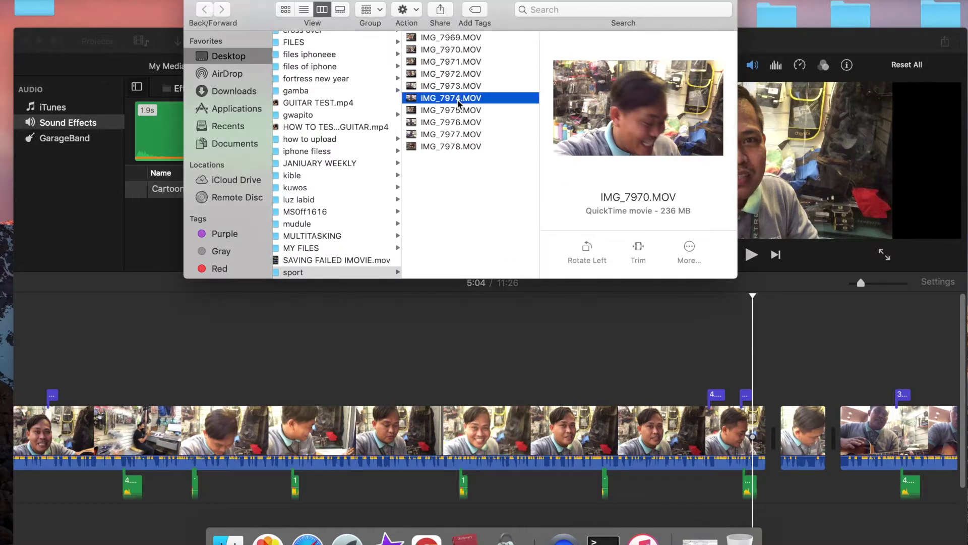
pyautogui.click(463, 122)
pyautogui.click(460, 74)
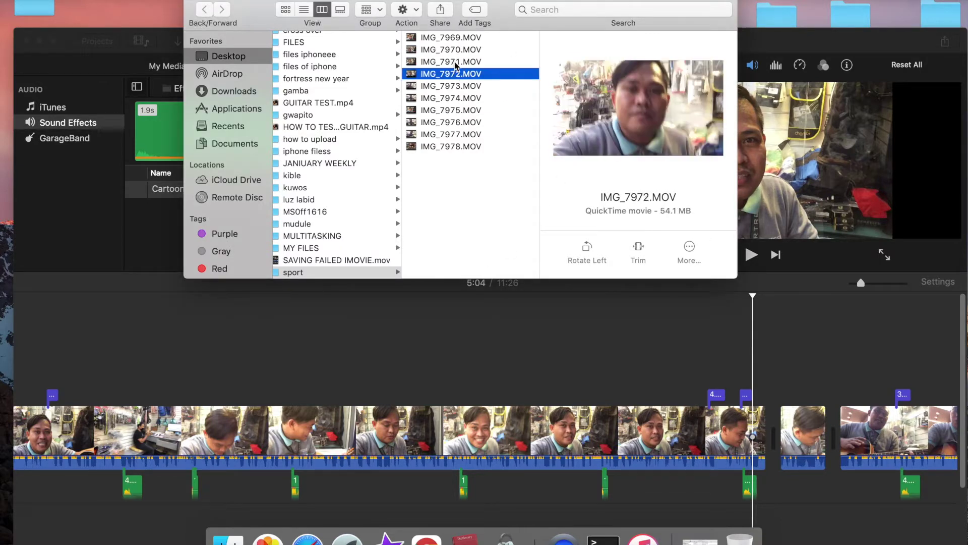
pyautogui.click(453, 63)
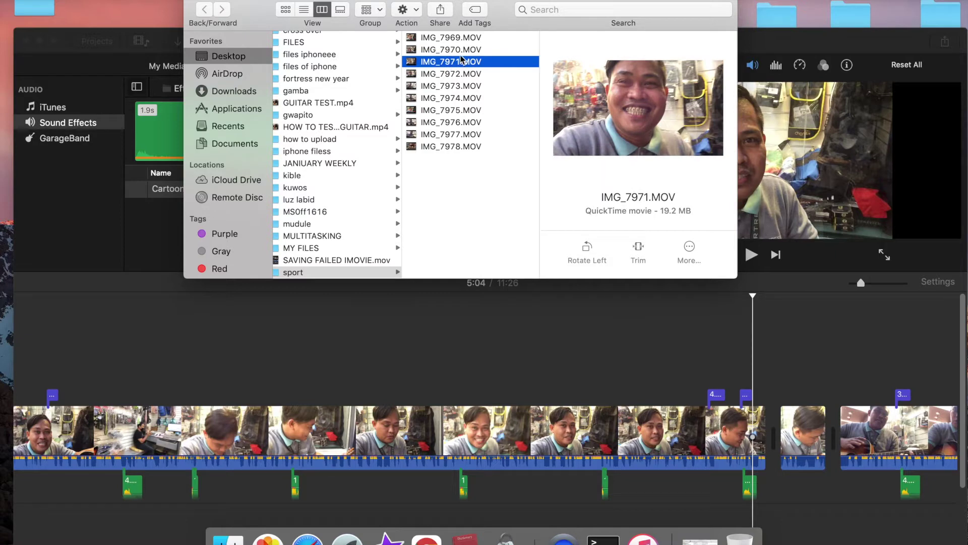
pyautogui.click(457, 50)
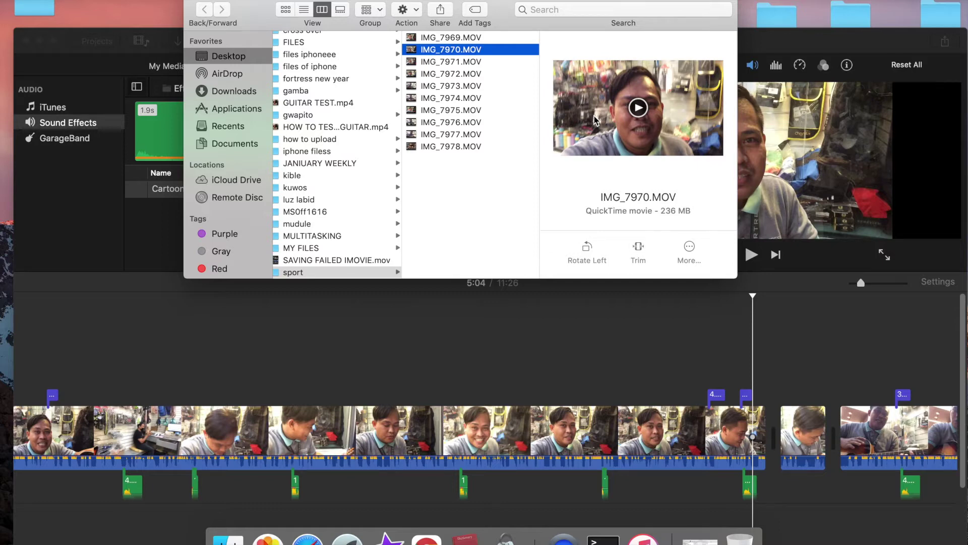
pyautogui.moveTo(502, 1); pyautogui.dragTo(475, 1)
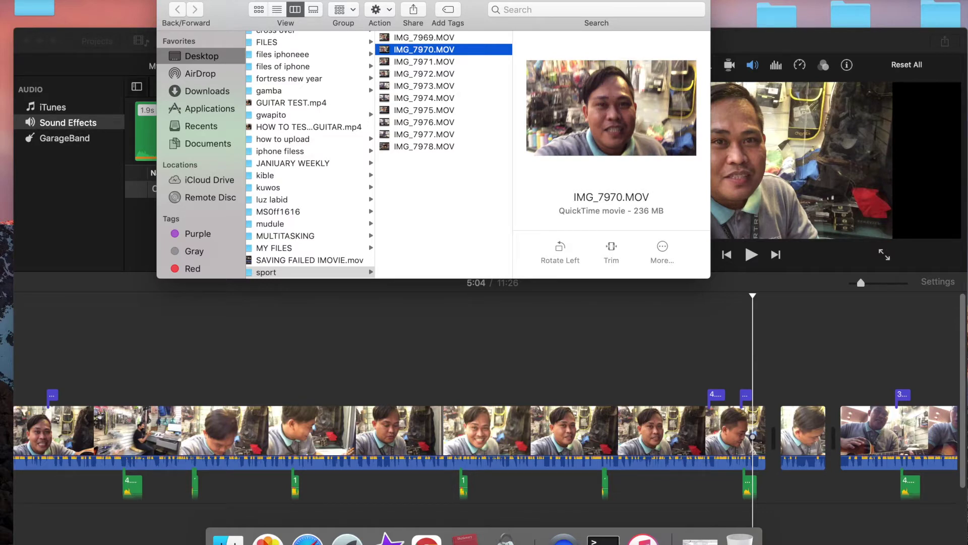
pyautogui.moveTo(578, 1); pyautogui.dragTo(513, 3)
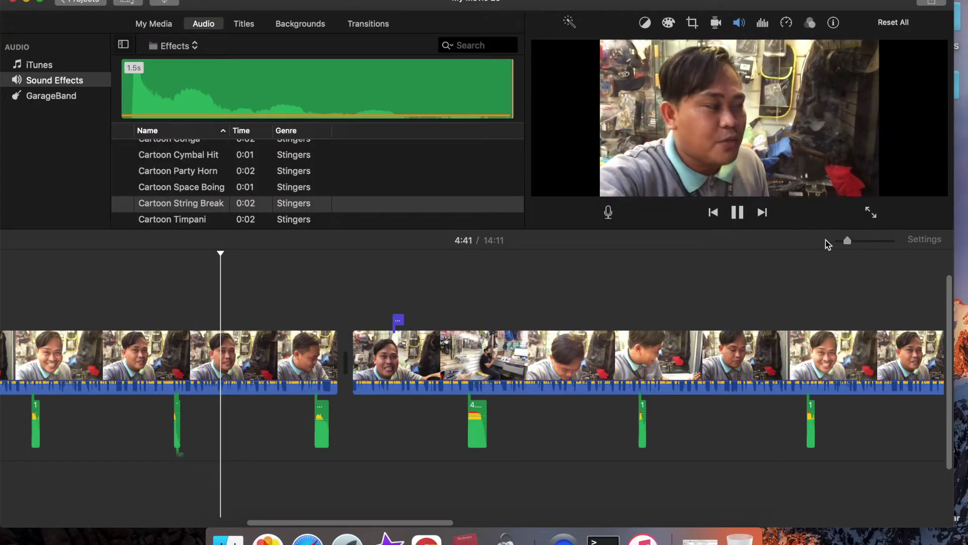
# Step: Delete the 2.8-minute clip that stands third in the timeline
pyautogui.moveTo(848, 241)
pyautogui.mouseDown()
pyautogui.moveTo(840, 241)
pyautogui.moveTo(848, 241)
pyautogui.mouseUp()
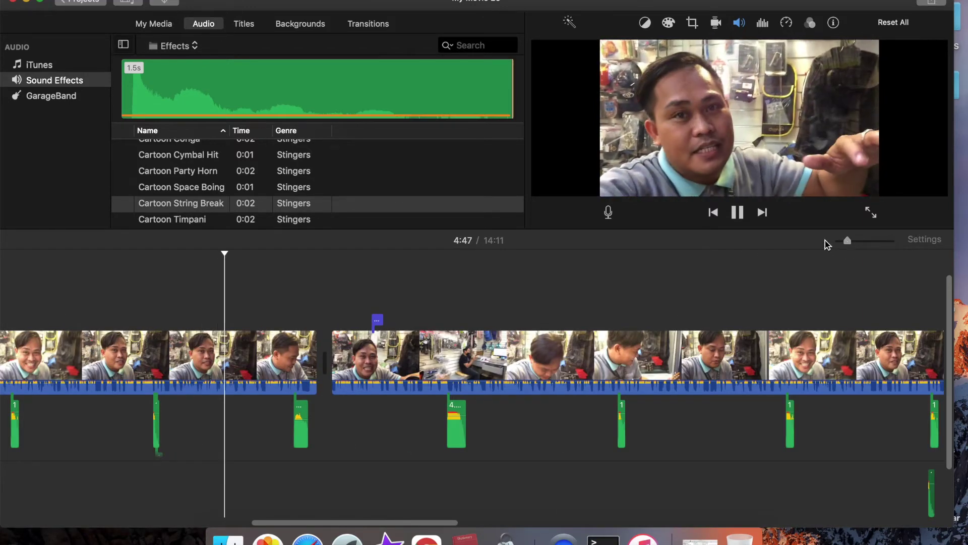
pyautogui.press('super+minus')
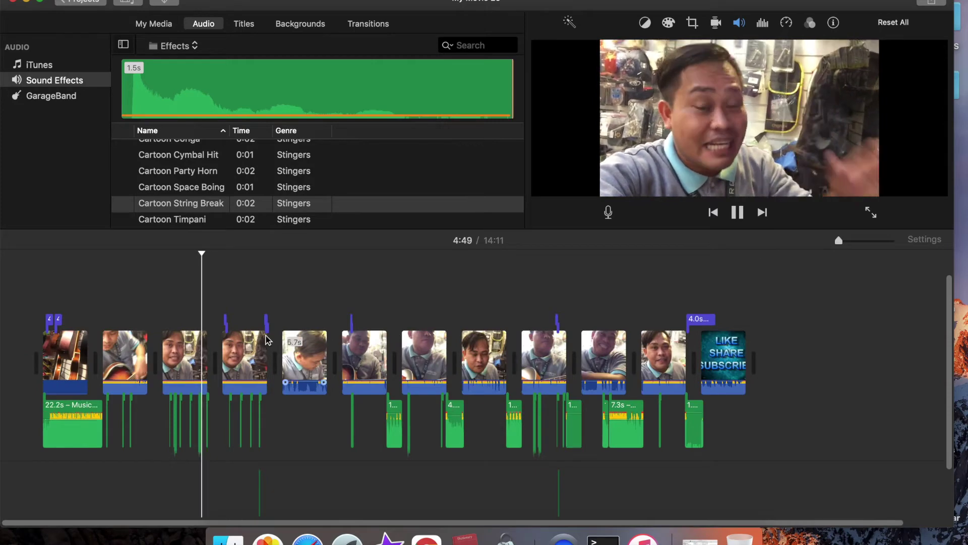
pyautogui.click(177, 361)
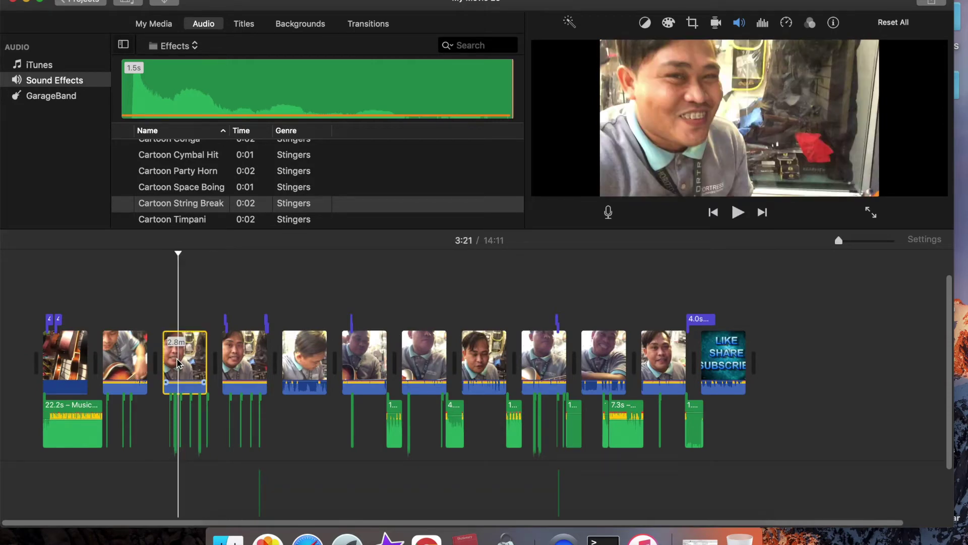
pyautogui.rightClick(177, 361)
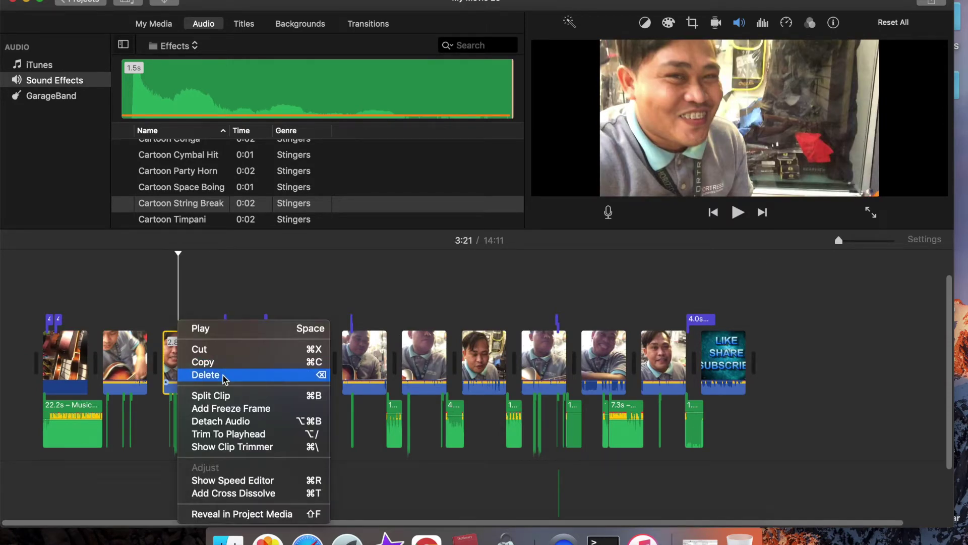
pyautogui.press('Escape')
pyautogui.press('Delete')
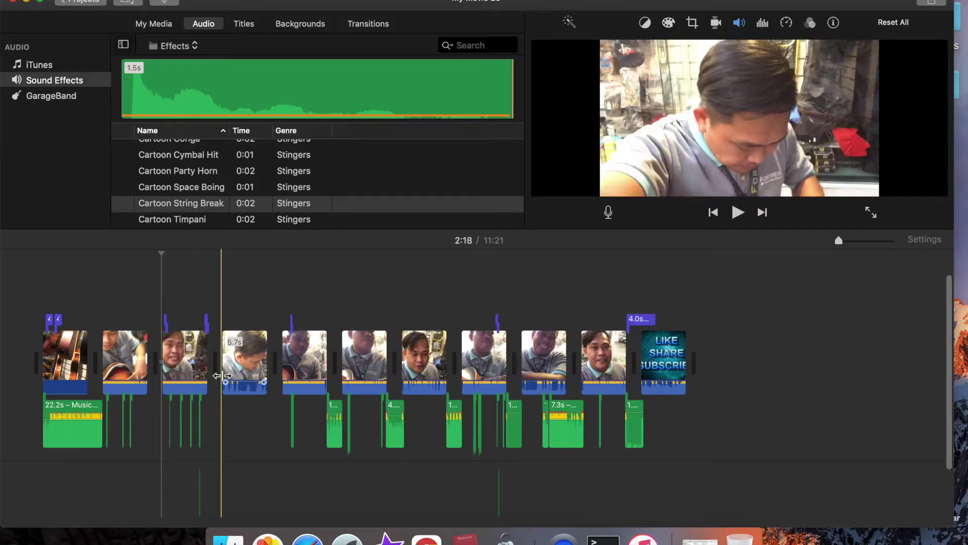
# Step: Play the replacement clip in an enlarged timeline and stop at about 2:59, where sound effects are needed
pyautogui.click(141, 419)
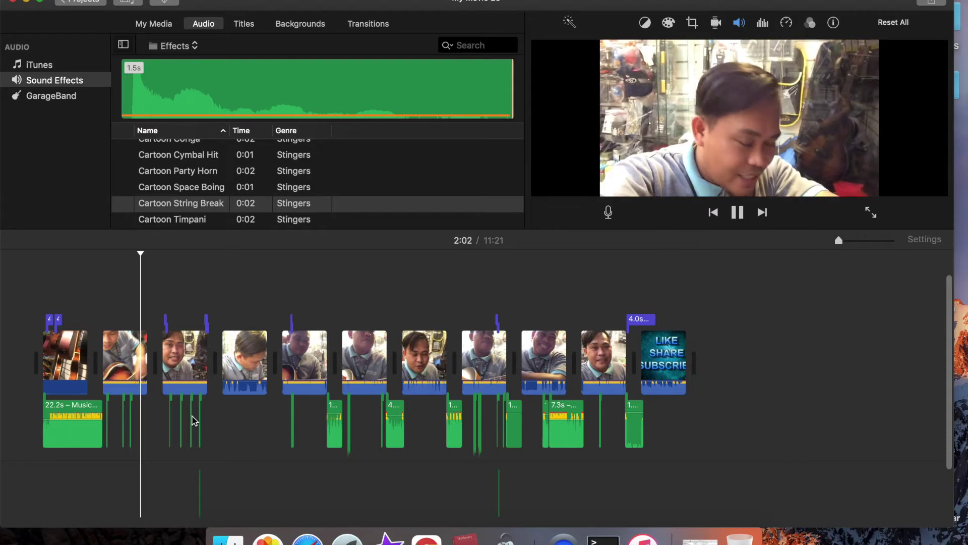
pyautogui.click(161, 420)
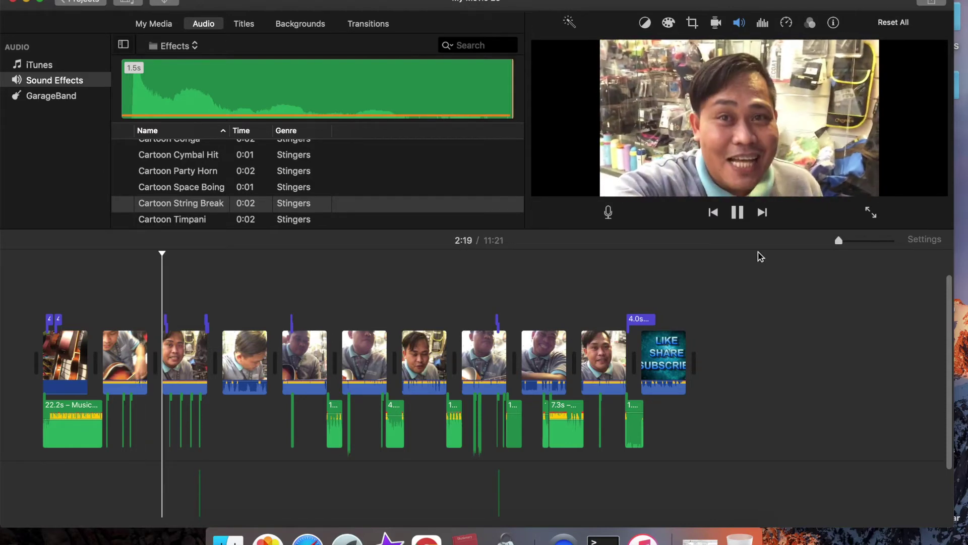
pyautogui.click(856, 242)
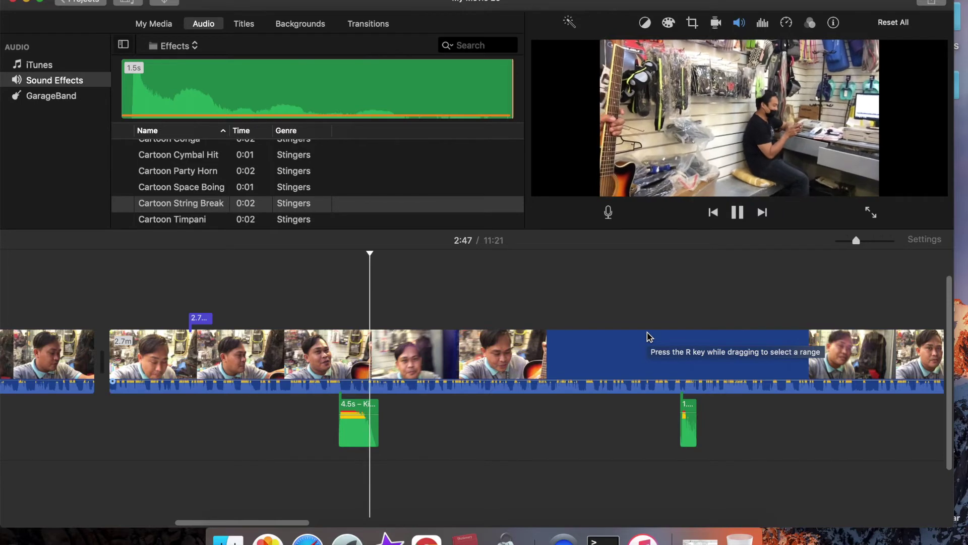
pyautogui.hscroll(3, 649, 337)
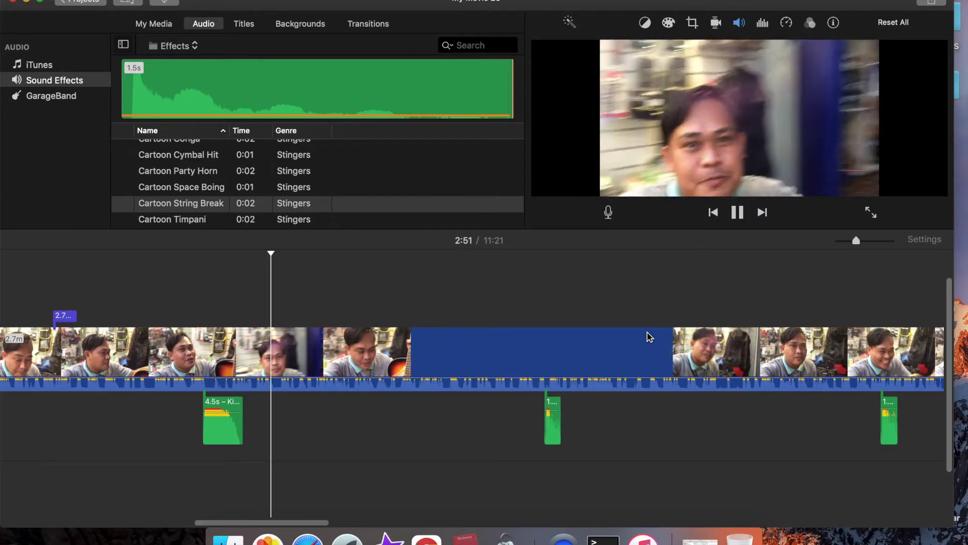
pyautogui.click(873, 241)
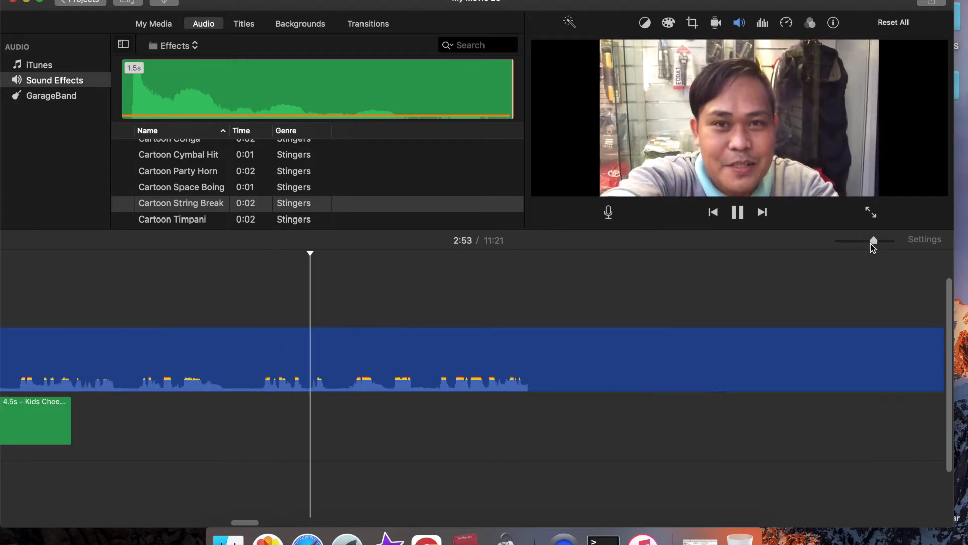
pyautogui.hscroll(5, 612, 324)
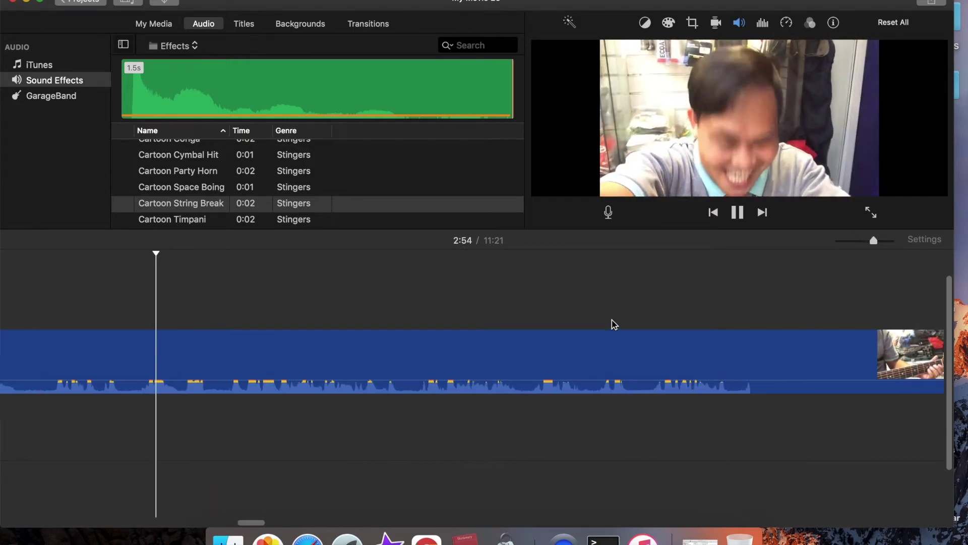
pyautogui.hscroll(2, 614, 324)
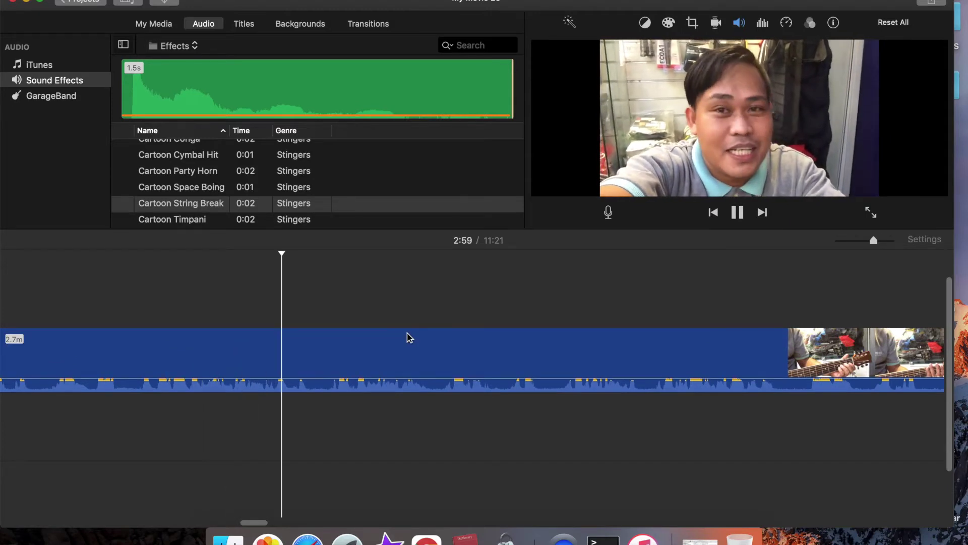
pyautogui.press('space')
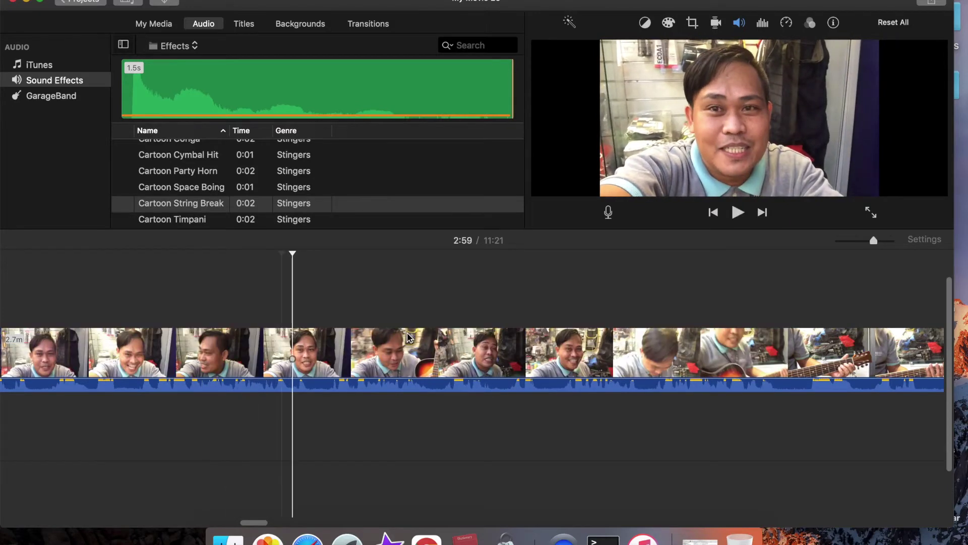
# Step: Add the Cartoon String Break effect below the clip near 2:59, then search for "chip" and add Cartoon Chipmunk slightly after it
pyautogui.click(168, 204)
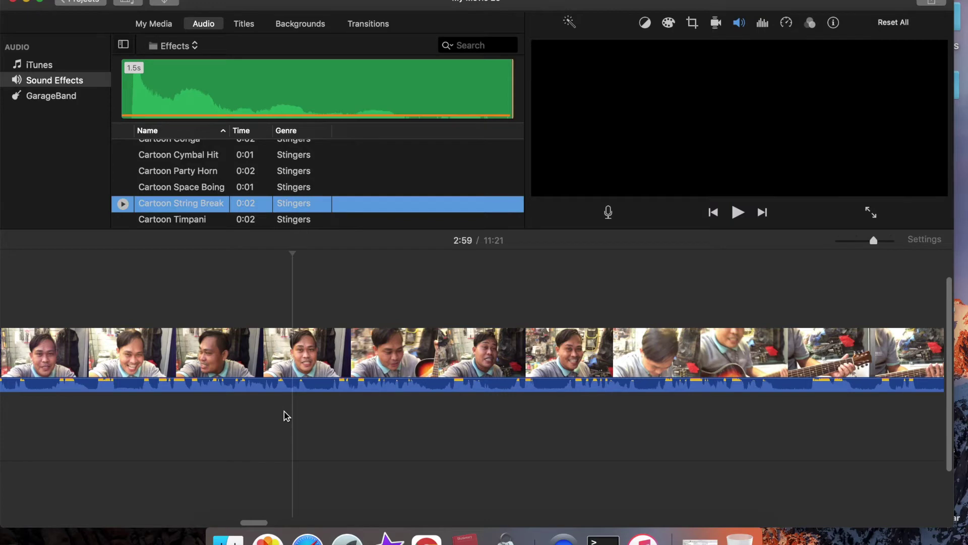
pyautogui.moveTo(286, 416); pyautogui.dragTo(309, 411)
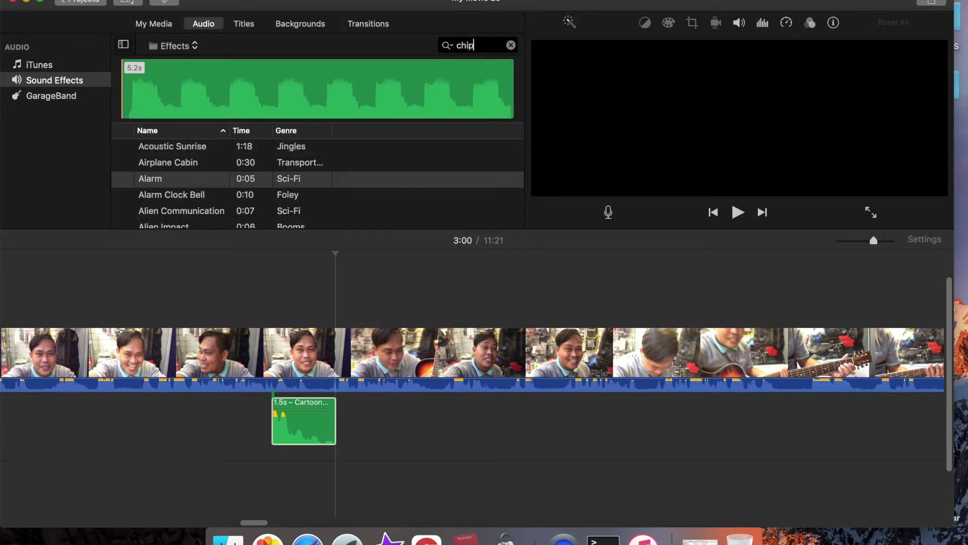
pyautogui.click(176, 146)
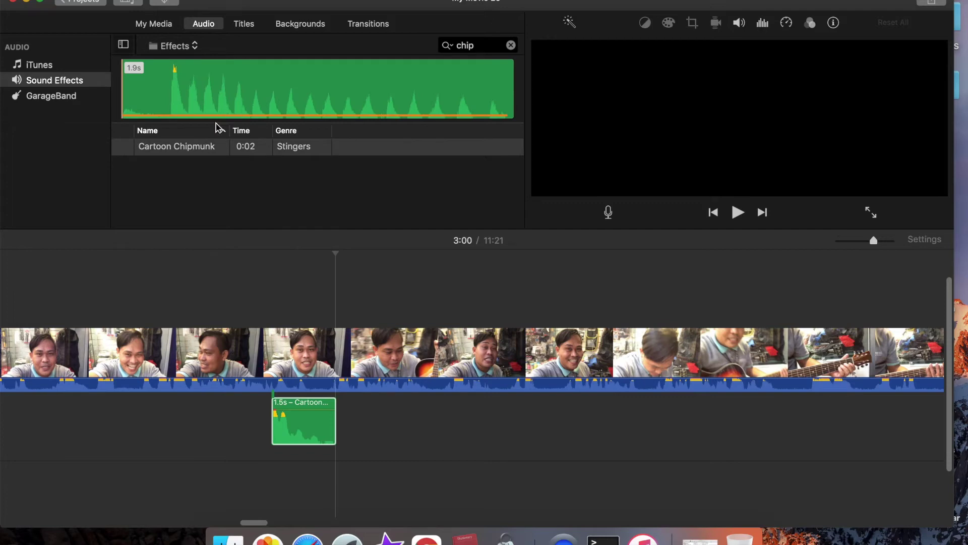
pyautogui.click(182, 148)
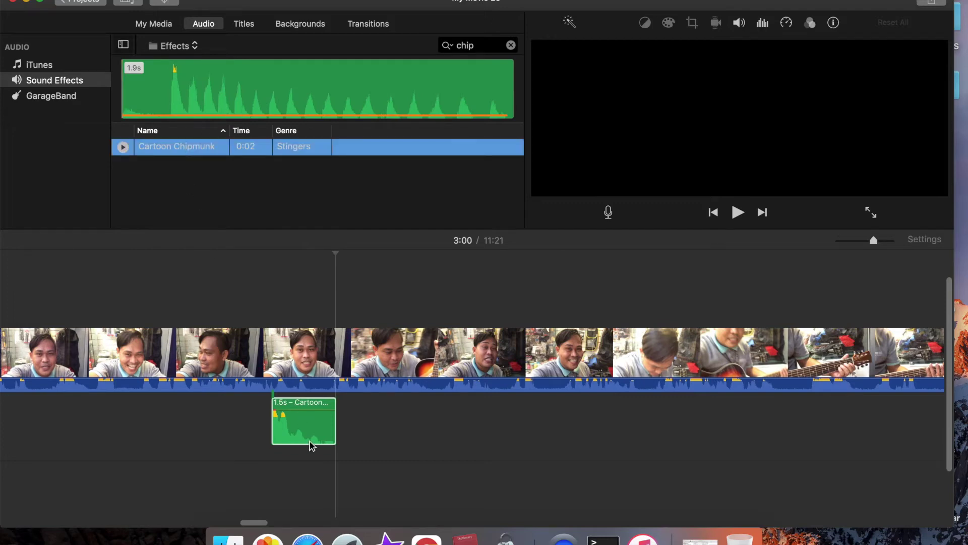
pyautogui.moveTo(312, 446); pyautogui.dragTo(336, 482)
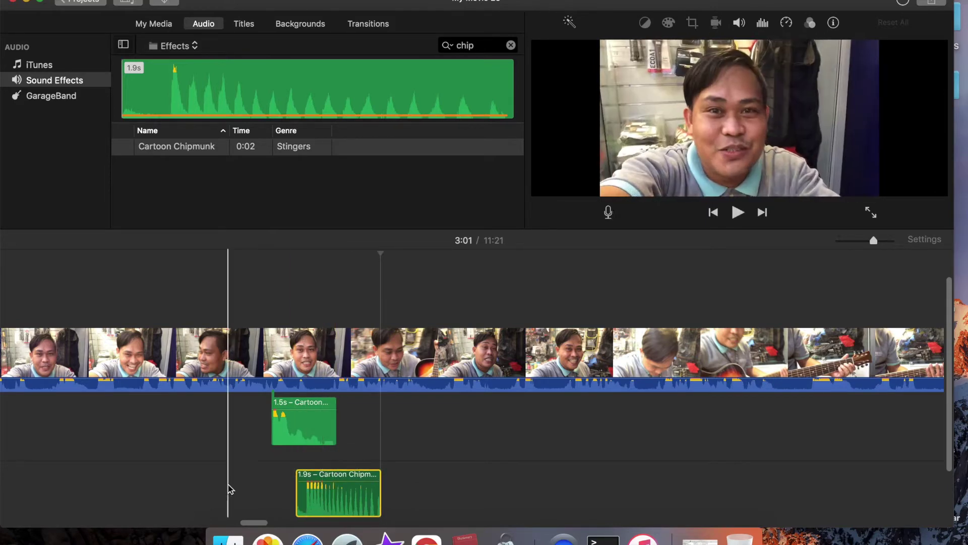
# Step: Shift the Cartoon String Break and Cartoon Chipmunk effects slightly later and play the section to check their timing
pyautogui.click(208, 487)
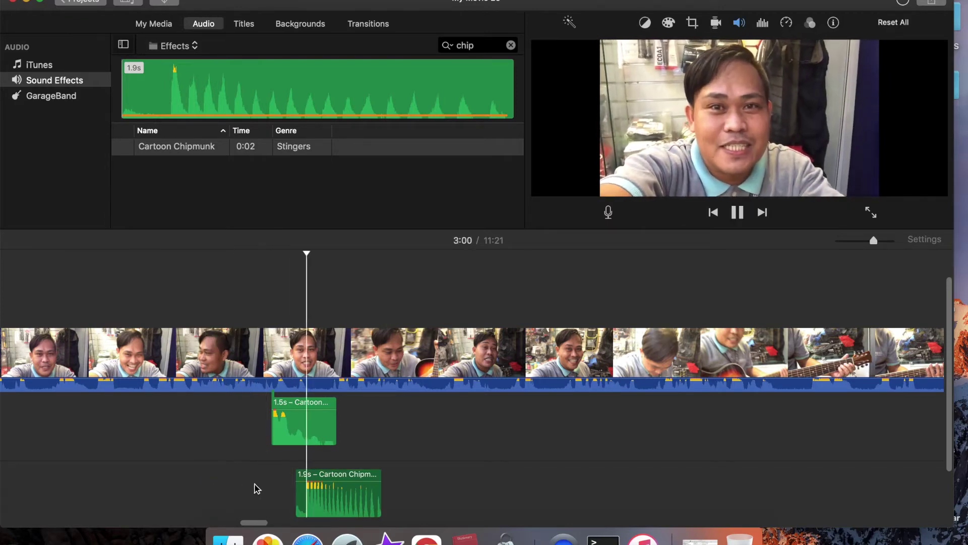
pyautogui.moveTo(320, 422); pyautogui.dragTo(328, 426)
pyautogui.moveTo(351, 498); pyautogui.dragTo(356, 498)
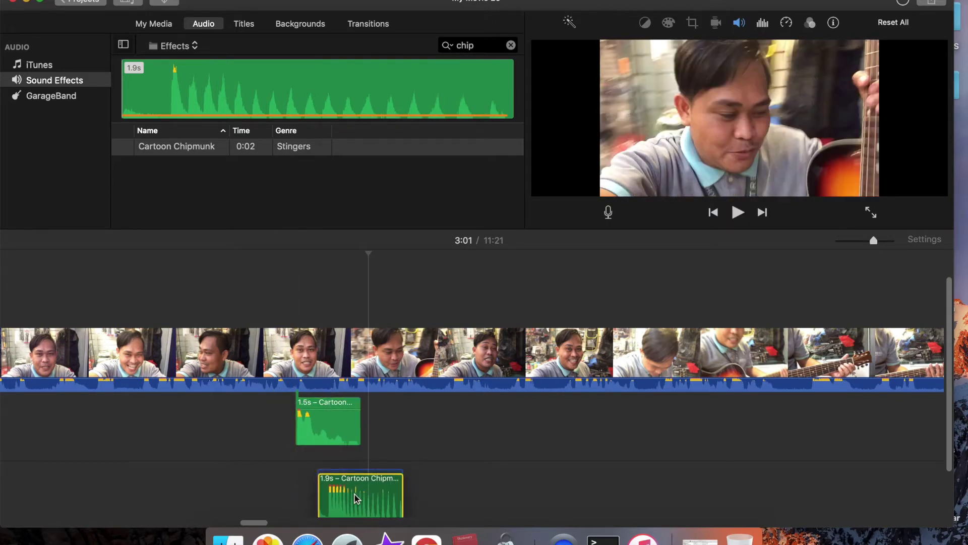
pyautogui.click(124, 488)
pyautogui.press('space')
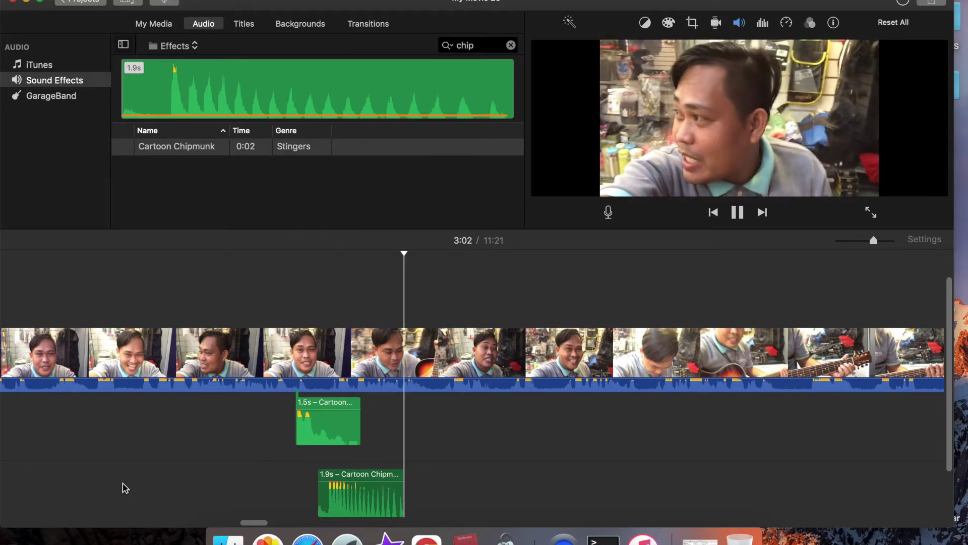
pyautogui.click(228, 457)
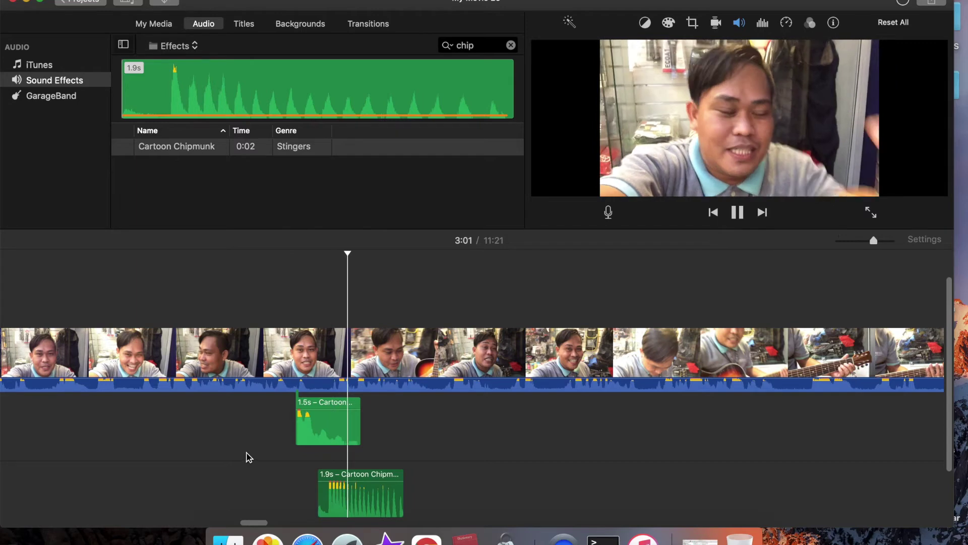
# Step: Shift the Cartoon String Break and Cartoon Chipmunk effects slightly earlier and replay the section to check their timing
pyautogui.press('space')
pyautogui.moveTo(324, 429); pyautogui.dragTo(315, 429)
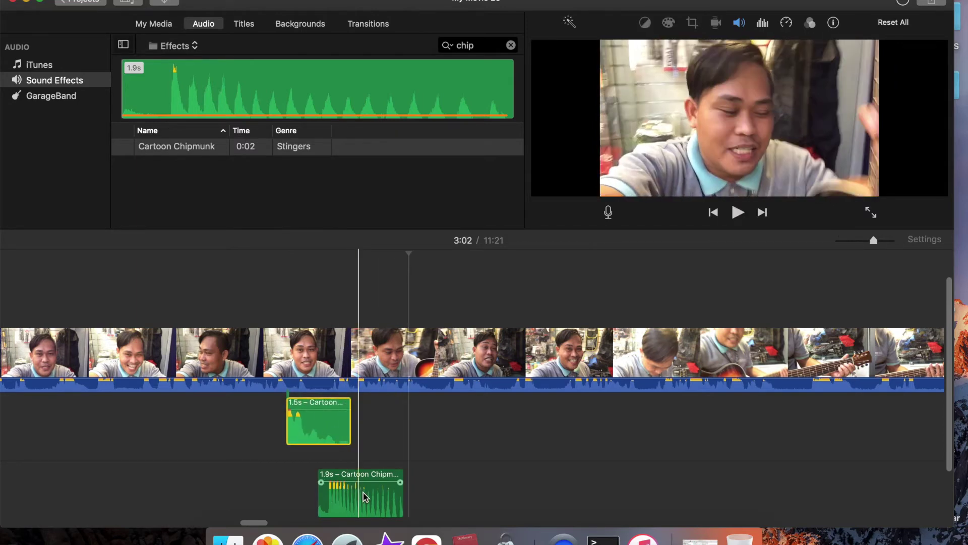
pyautogui.moveTo(361, 494); pyautogui.dragTo(355, 494)
pyautogui.click(158, 454)
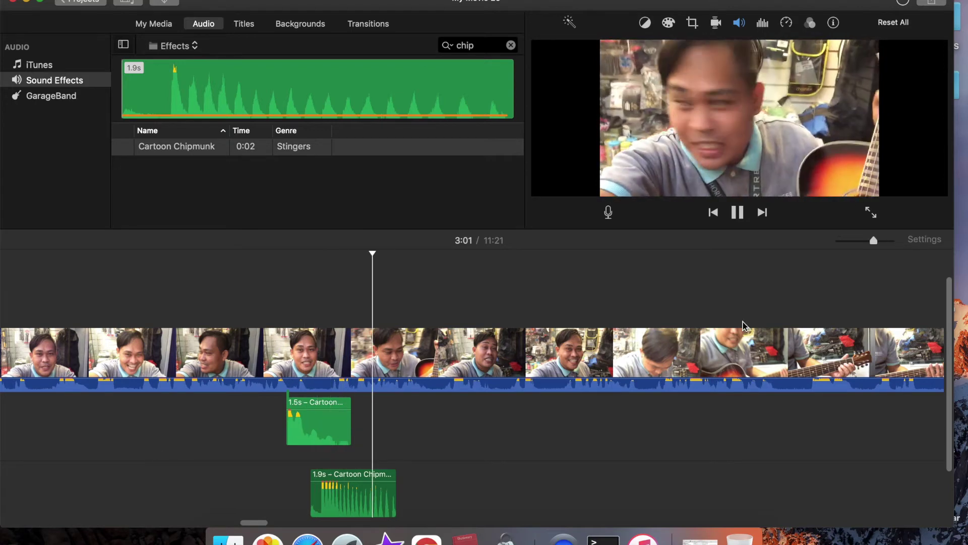
# Step: Reduce the volume of the sound effect near 3:23 to 316% and replay it from just before the effect
pyautogui.click(857, 241)
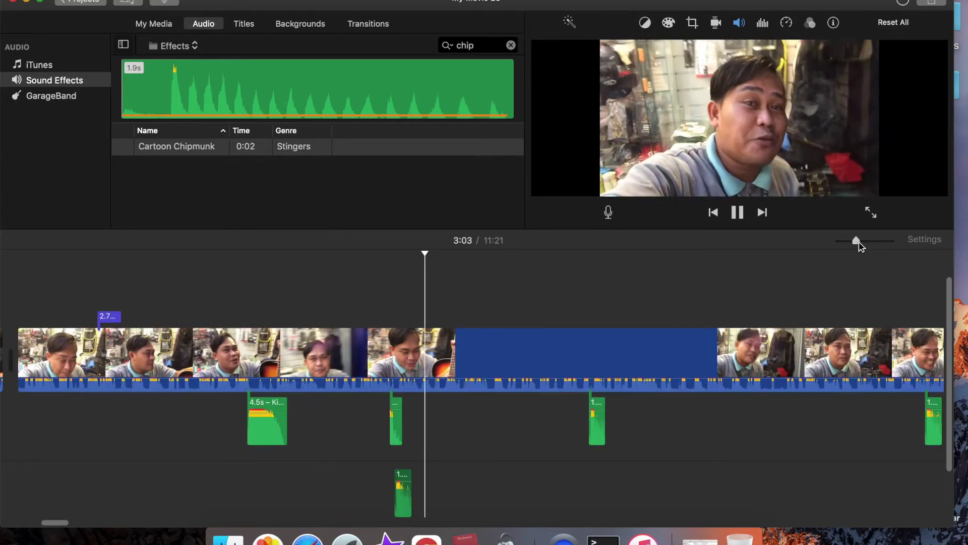
pyautogui.hscroll(2, 683, 378)
pyautogui.hscroll(3, 683, 379)
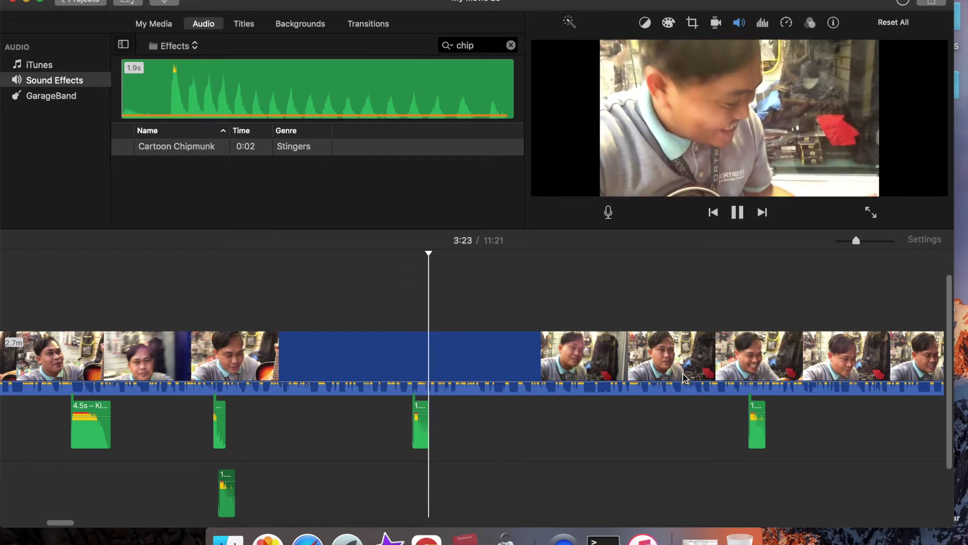
pyautogui.click(401, 447)
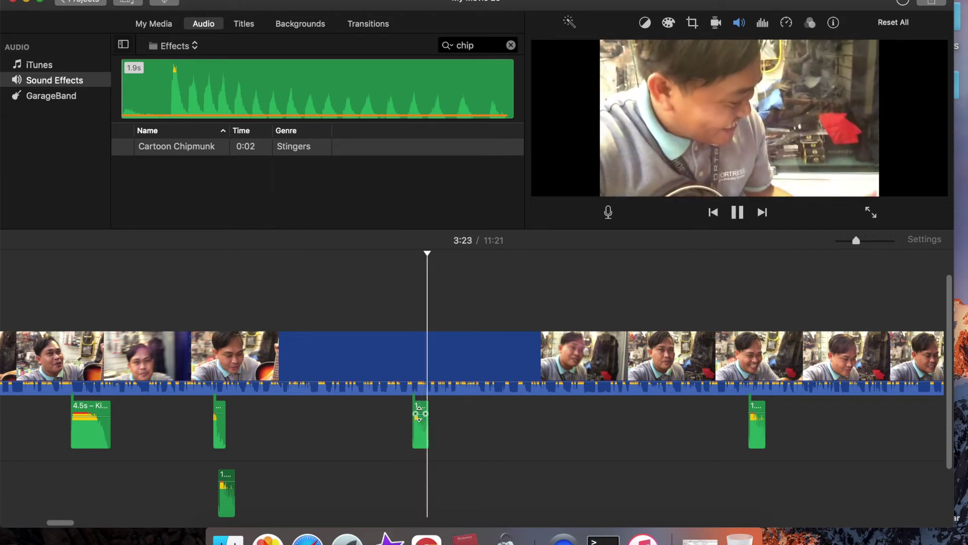
pyautogui.click(419, 414)
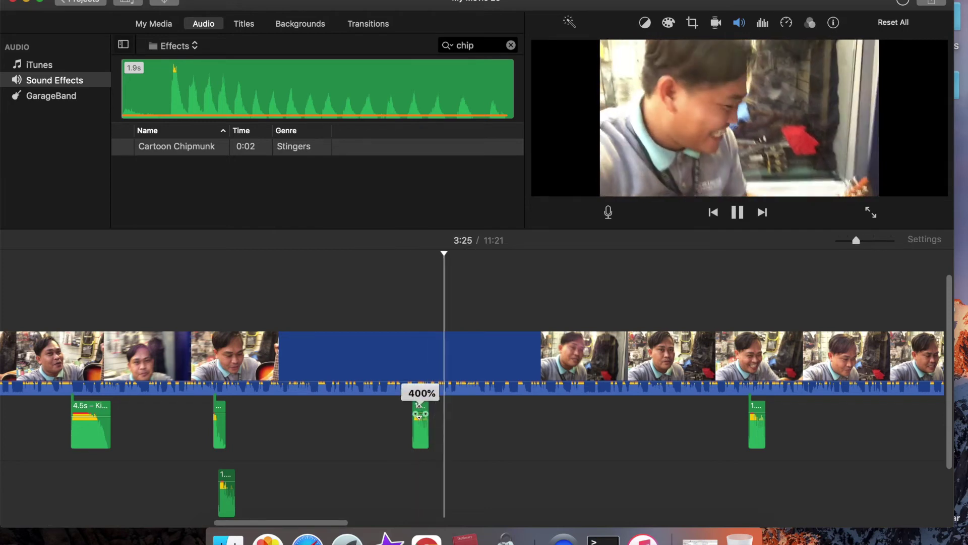
pyautogui.moveTo(419, 414); pyautogui.dragTo(419, 416)
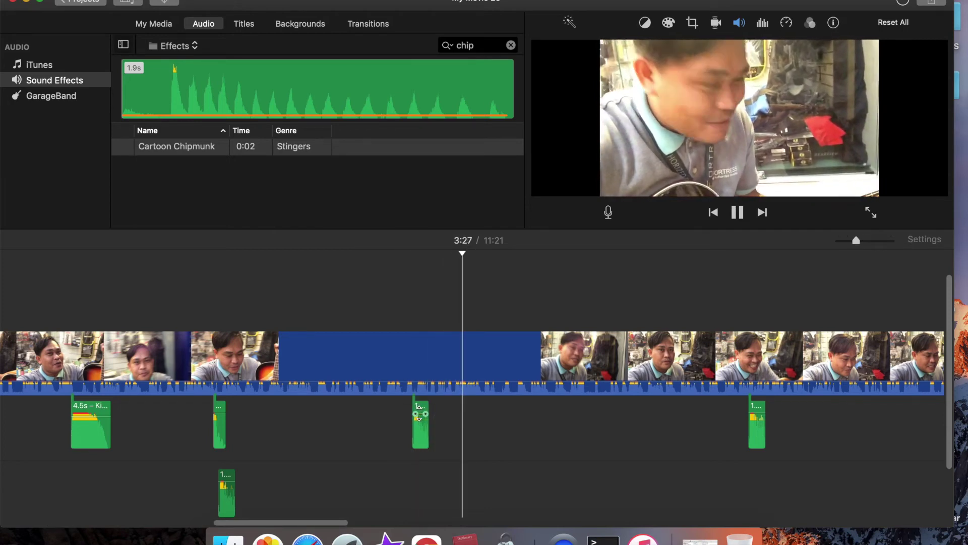
pyautogui.click(420, 415)
pyautogui.moveTo(419, 415); pyautogui.dragTo(419, 416)
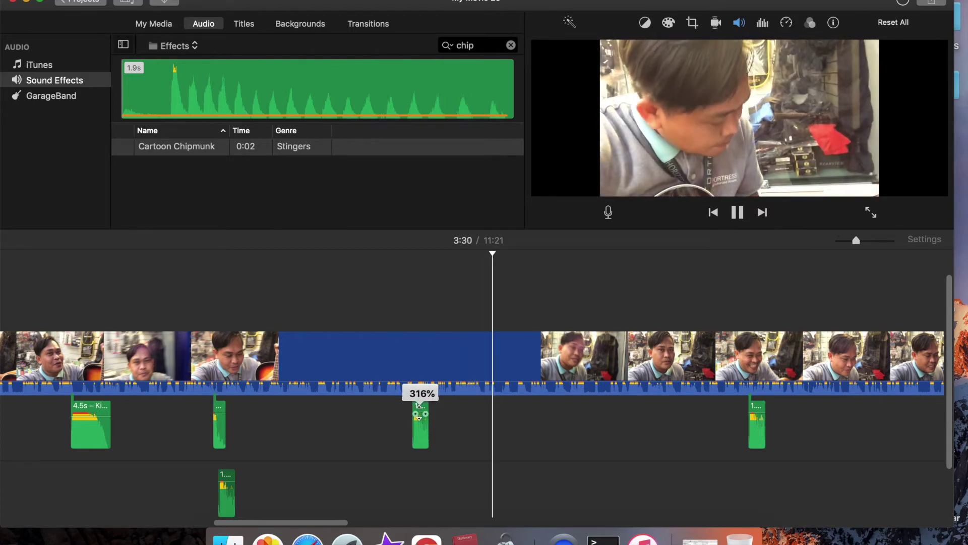
pyautogui.click(400, 428)
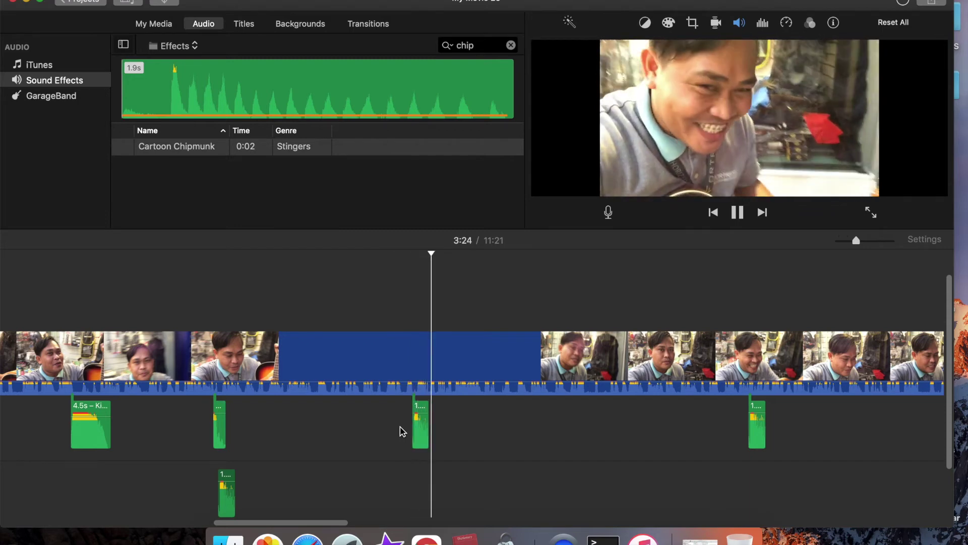
# Step: Play on to about 5:17 and look through the remaining clips and effects, ending with an overview of the whole timeline
pyautogui.hscroll(1, 402, 431)
pyautogui.hscroll(5, 402, 432)
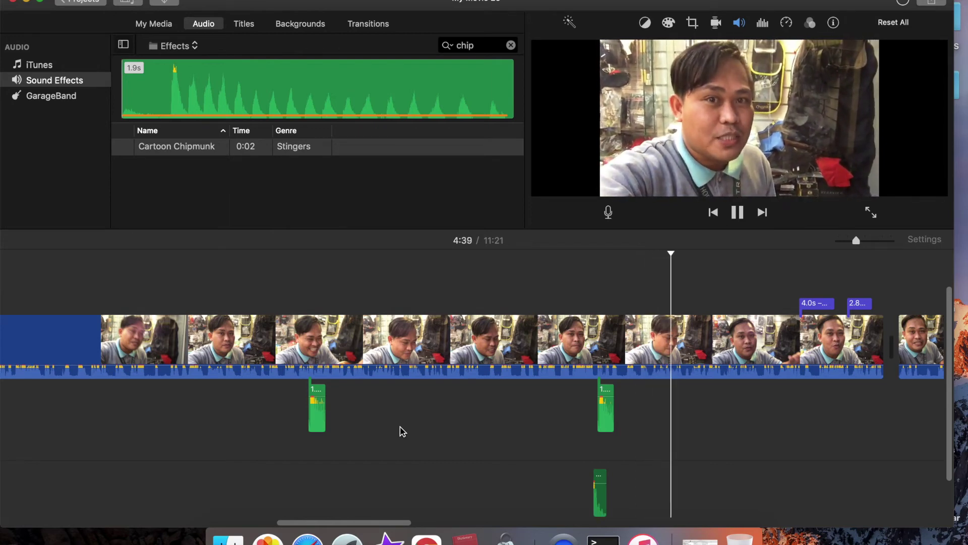
pyautogui.hscroll(3, 402, 431)
pyautogui.hscroll(1, 402, 431)
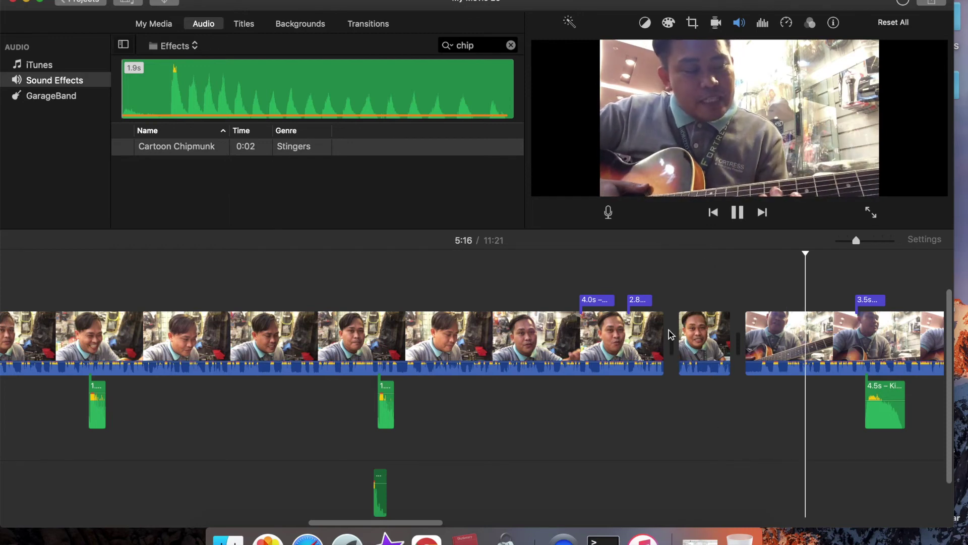
pyautogui.click(736, 217)
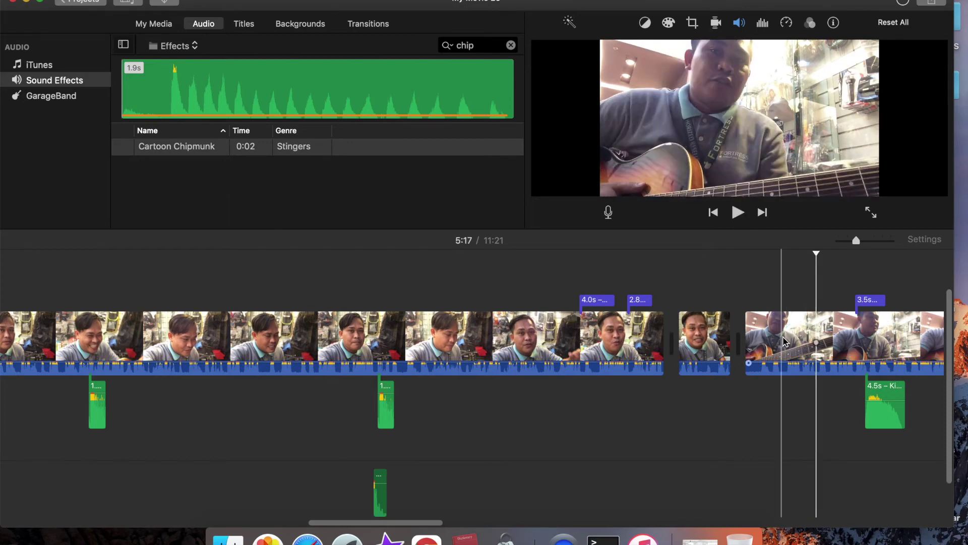
pyautogui.hscroll(15, 786, 343)
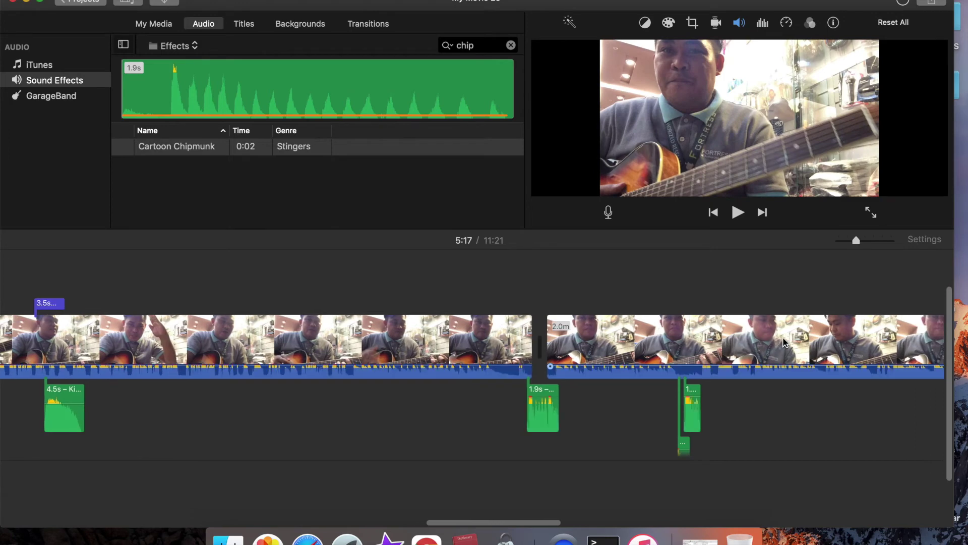
pyautogui.hscroll(10, 786, 343)
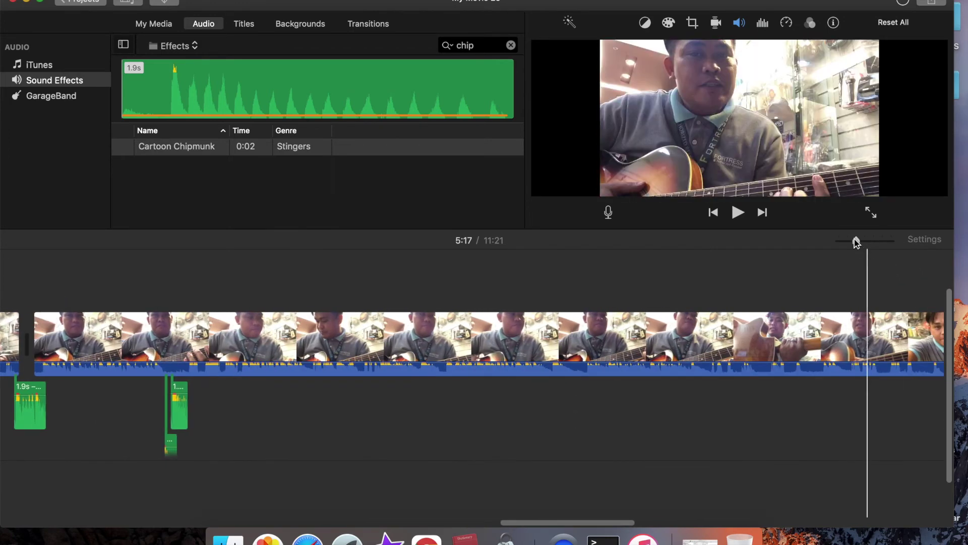
pyautogui.click(856, 242)
pyautogui.moveTo(850, 241); pyautogui.dragTo(837, 246)
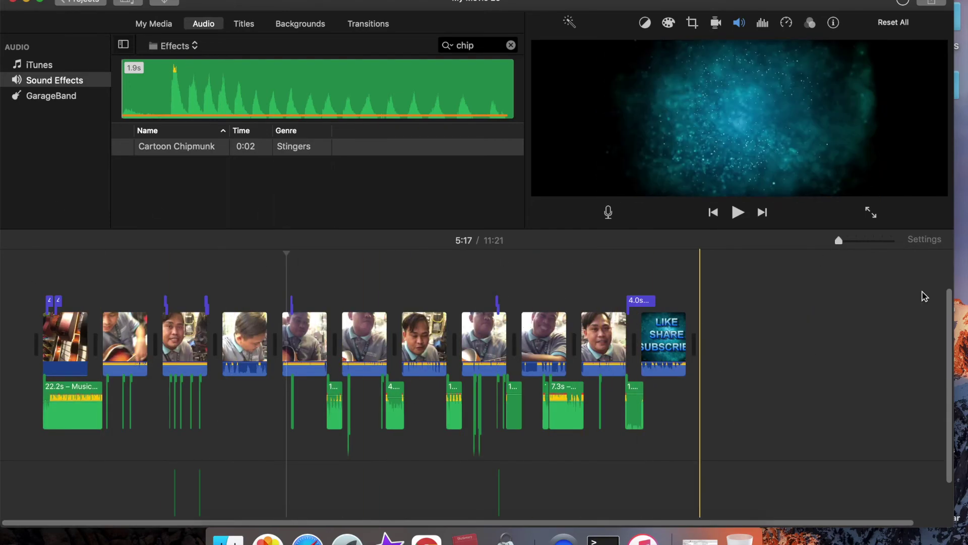
# Step: Set up a file export of the movie with Video and Audio format, 720p resolution, High quality and Faster compression
pyautogui.click(932, 3)
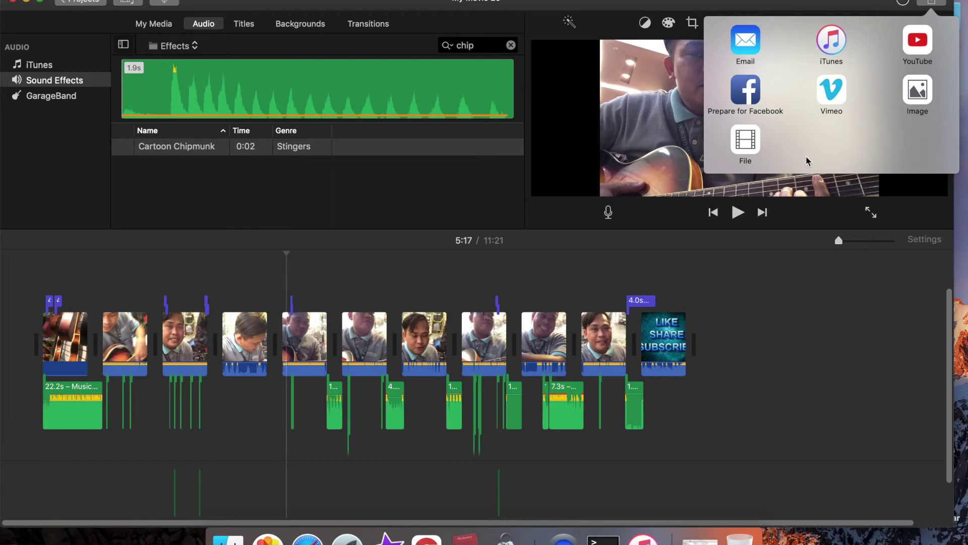
pyautogui.click(741, 152)
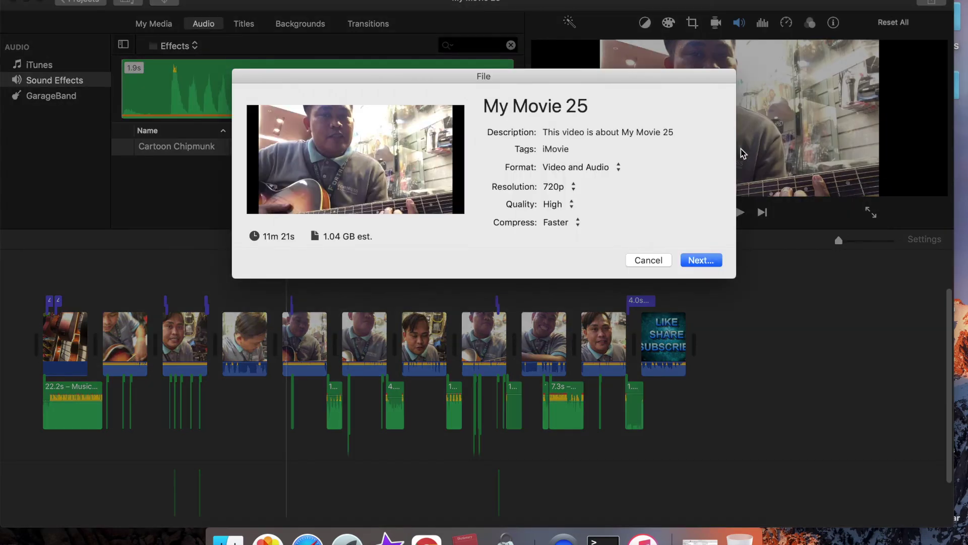
pyautogui.click(697, 260)
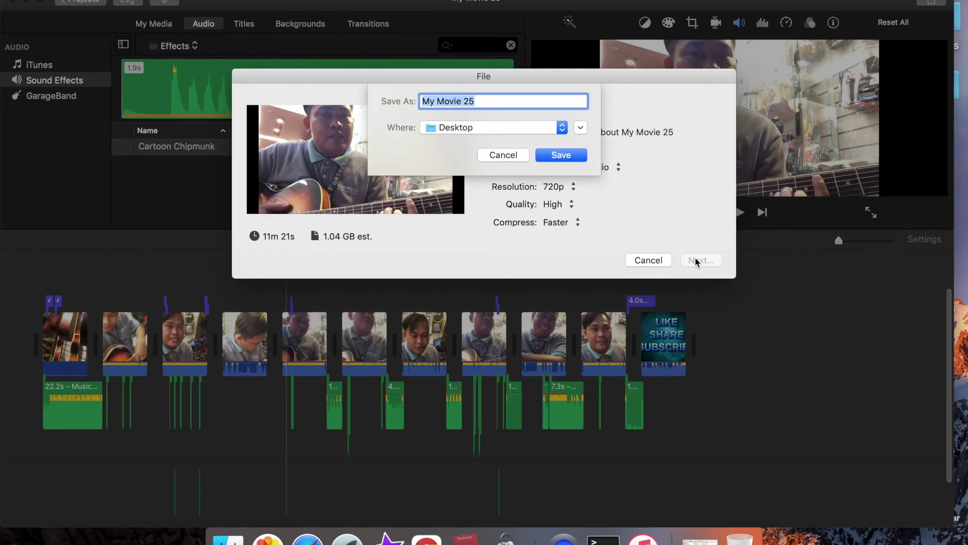
# Step: Name the exported movie file GUITAR TESTING and save it to the Desktop
pyautogui.write('Gui')
pyautogui.press('BackSpace')
pyautogui.press('BackSpace')
pyautogui.press('BackSpace')
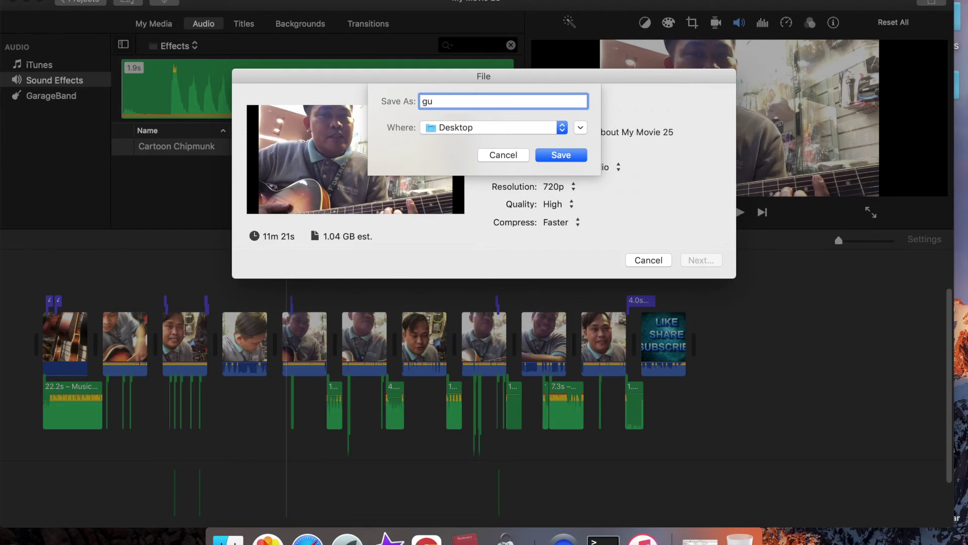
pyautogui.write('GUITAR TESTING')
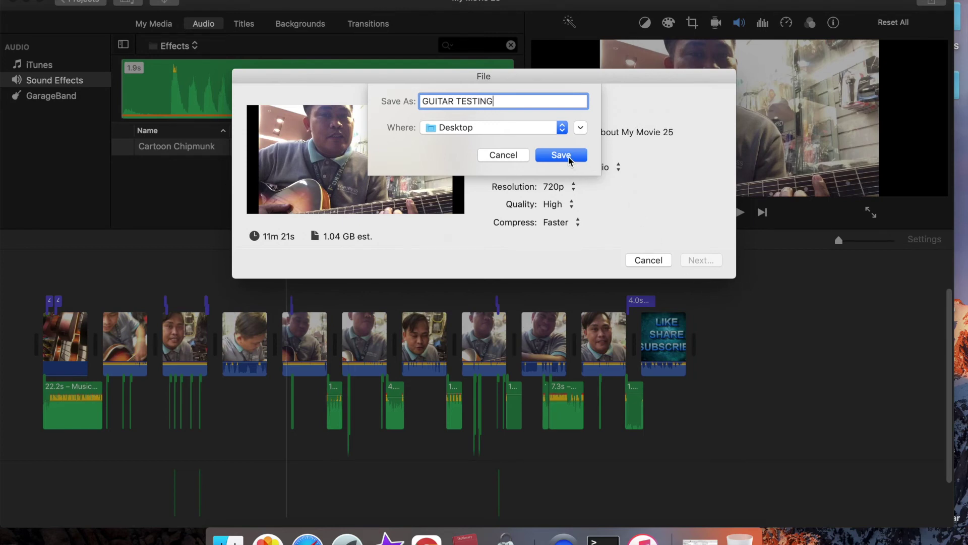
pyautogui.click(570, 161)
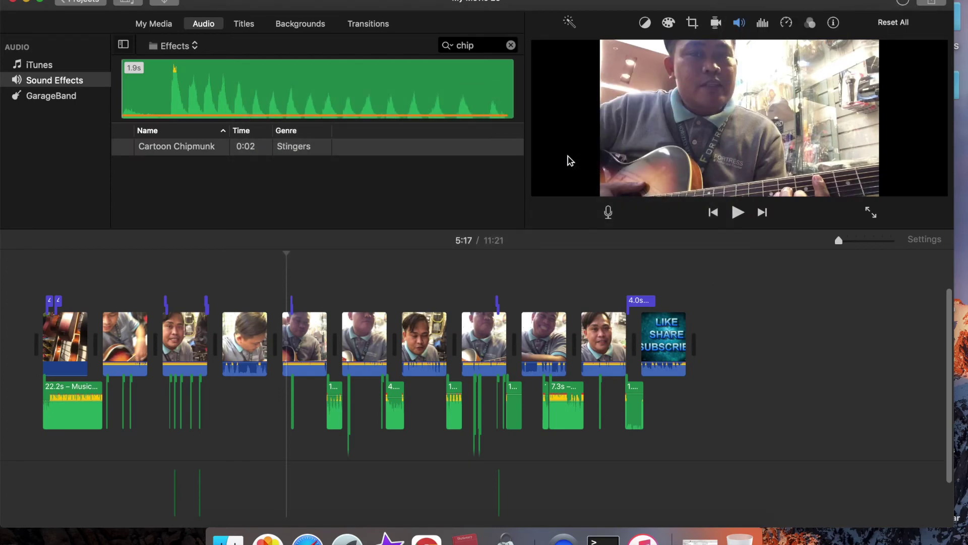